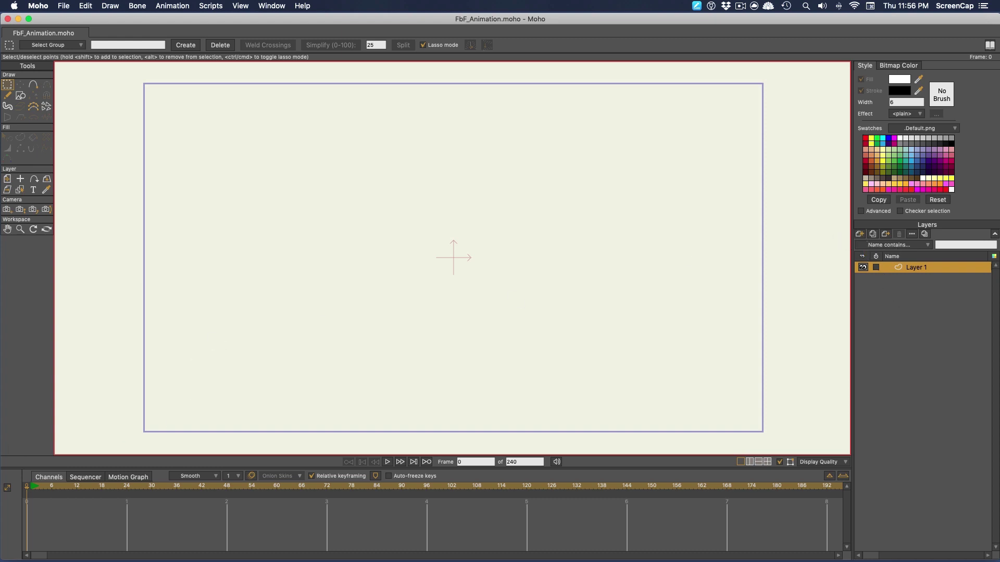
Create an image layer named Ground and delete the empty vector layer Layer 1.
click(905, 267)
click(859, 234)
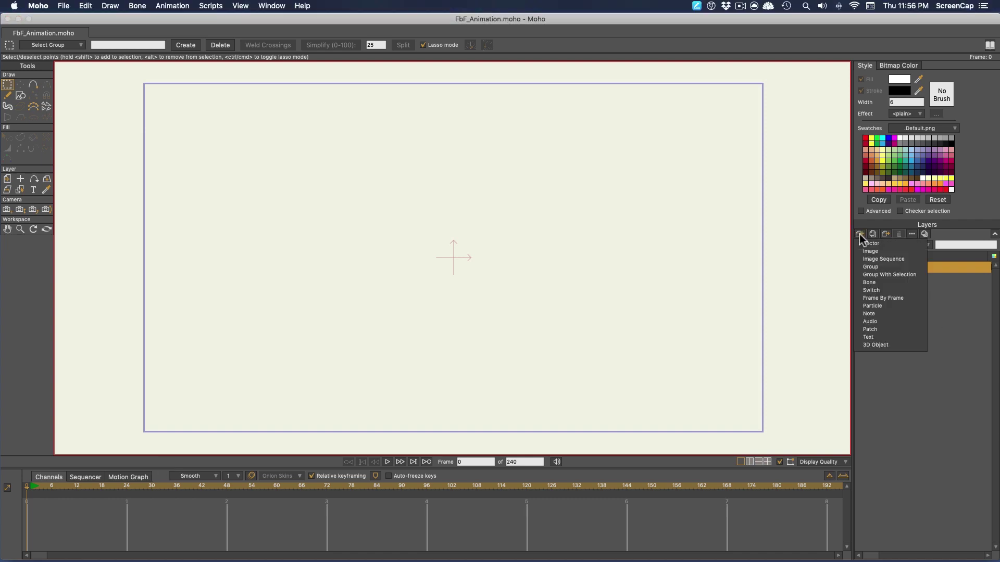
click(868, 251)
text(Ground)
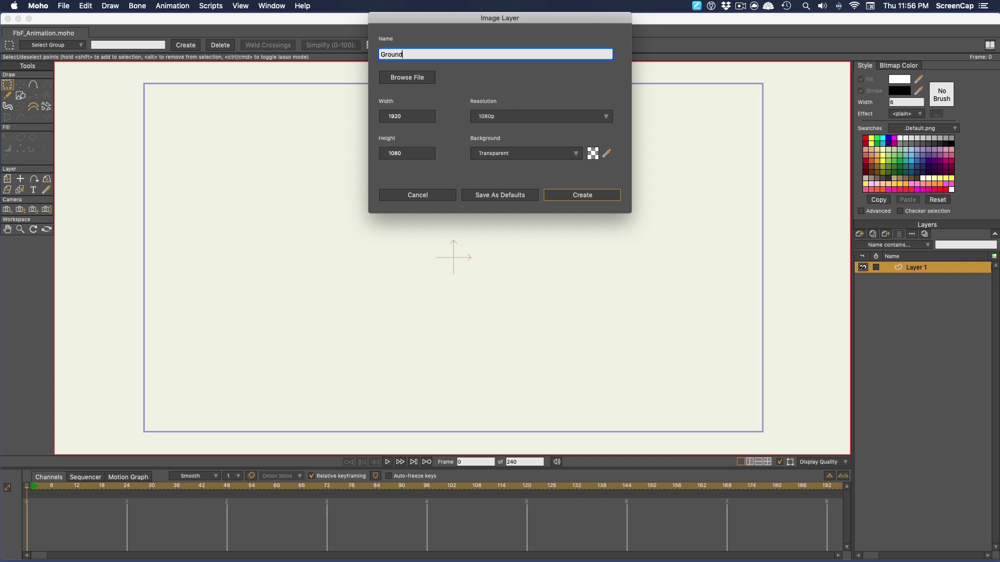
key(Return)
click(915, 279)
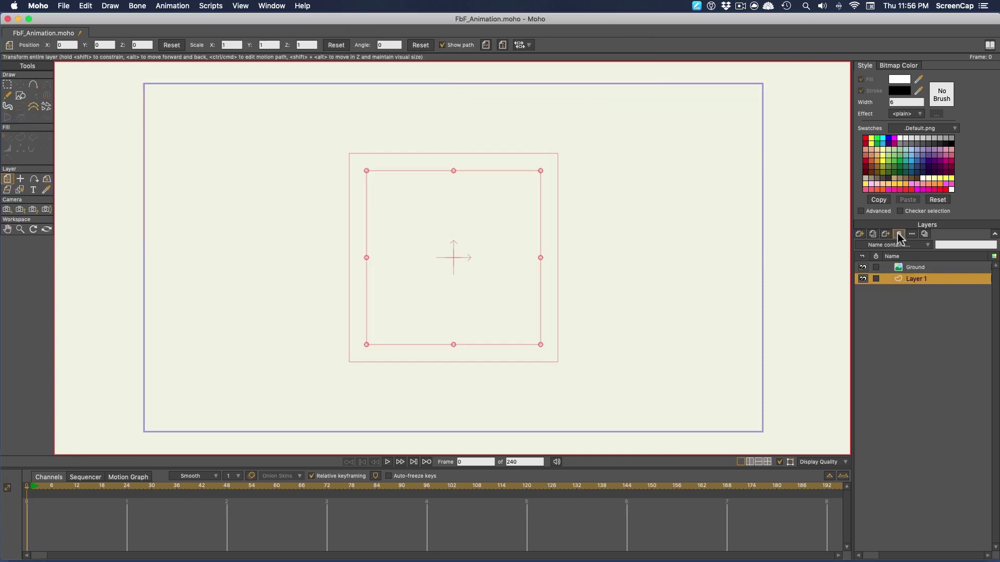
click(898, 233)
Activate the bitmap brush for the Ground layer and set its paint color to a light neutral grey.
click(7, 84)
click(898, 66)
click(934, 196)
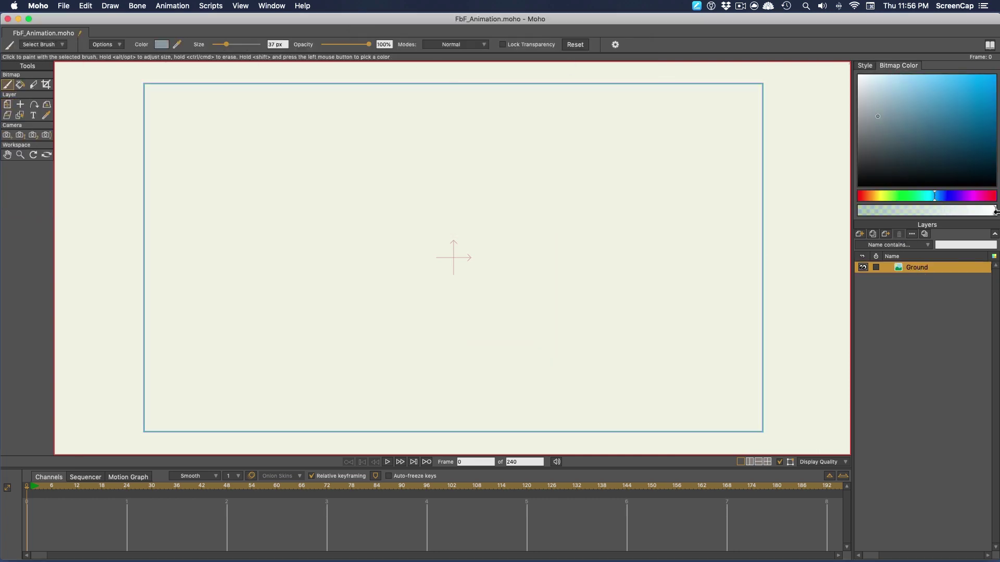
click(860, 110)
Choose a different paint brush for the ground and increase its size.
click(60, 44)
click(41, 118)
click(42, 130)
click(165, 192)
scroll(363, 392, down, 5)
drag(226, 44, 248, 45)
Paint a textured grey ground strip across the lower part of the canvas, refining its edge with a 21 px brush.
mouse_move(290, 338)
mouse_down()
mouse_move(625, 341)
mouse_move(289, 322)
mouse_up()
shift+click(283, 323)
drag(462, 333, 292, 314)
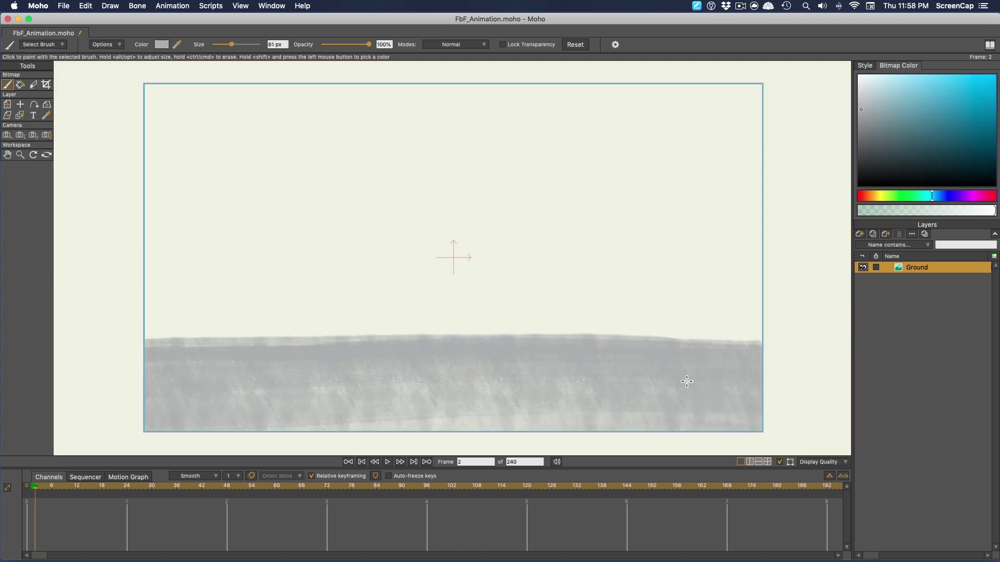
drag(230, 45, 222, 45)
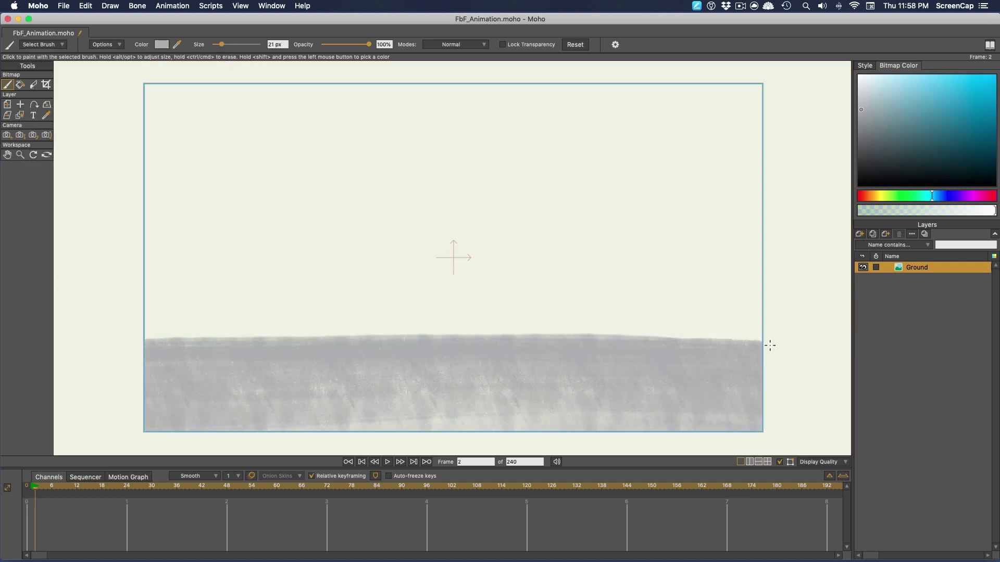
At frame 0, set up an image-type frame-by-frame layer named Ball with a width of 2800.
click(21, 489)
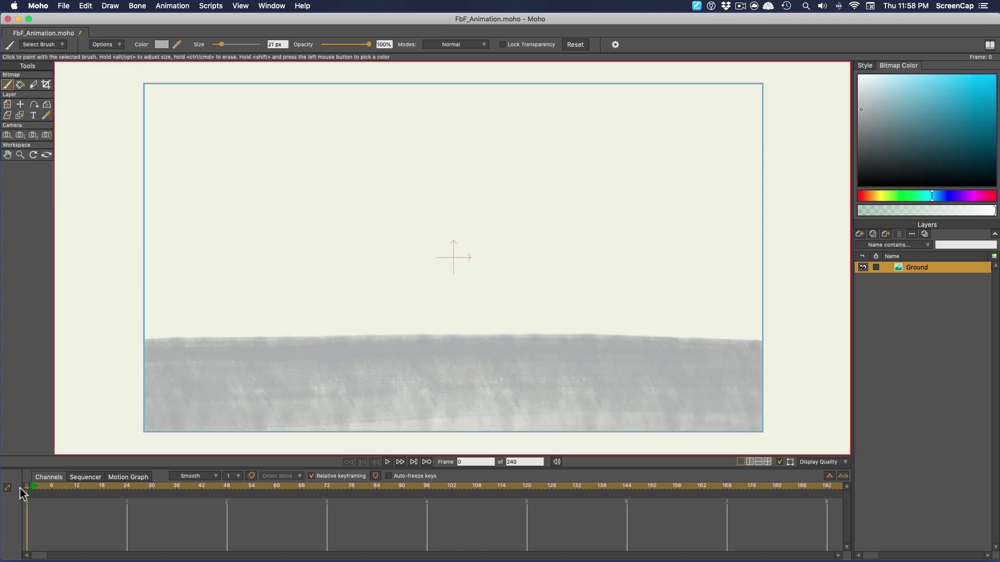
click(859, 234)
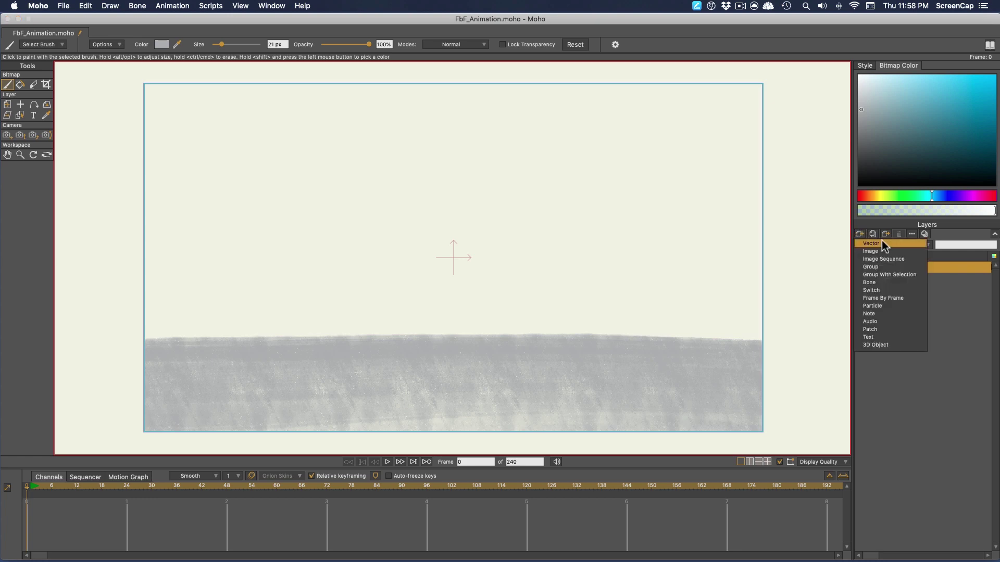
click(889, 298)
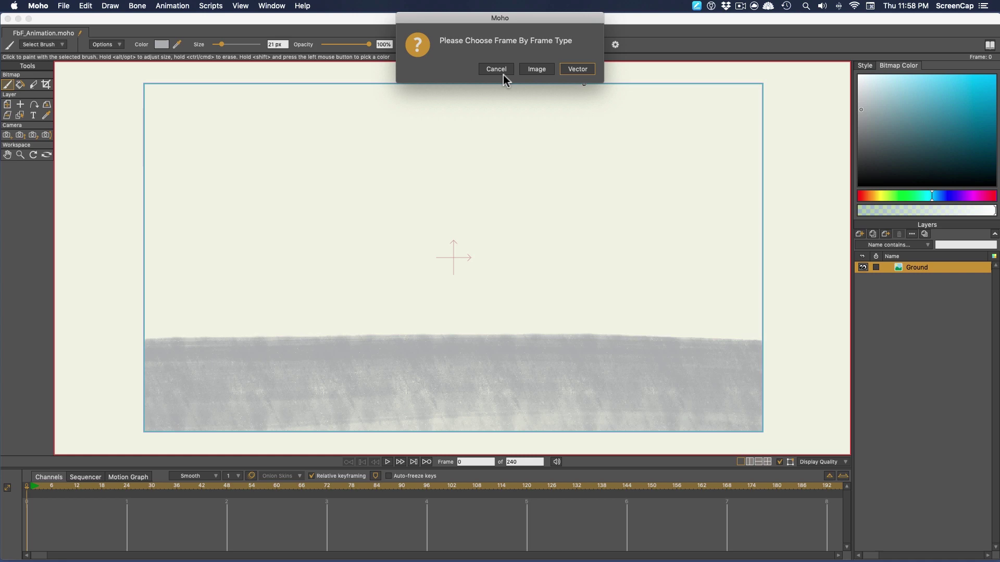
click(535, 69)
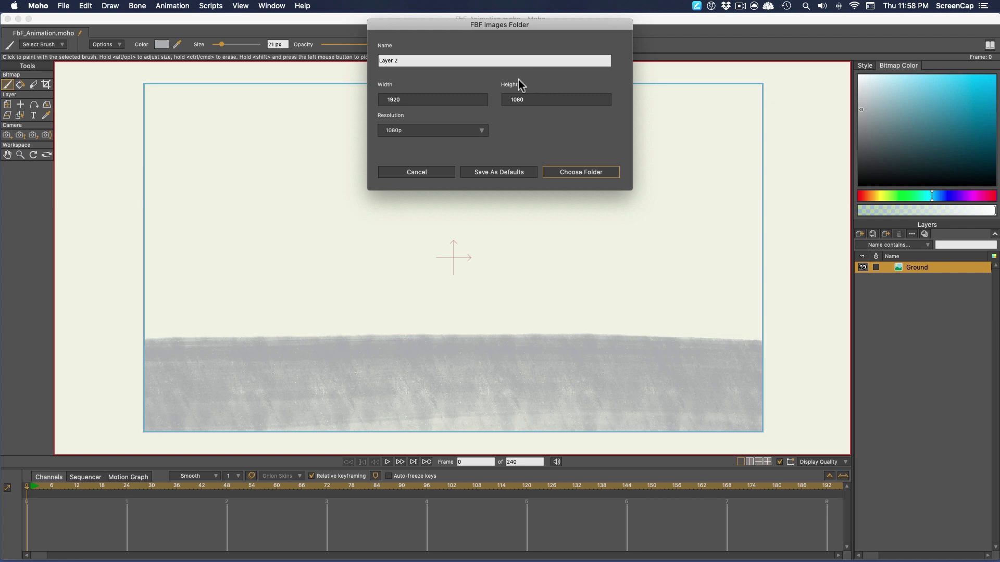
triple_click(403, 60)
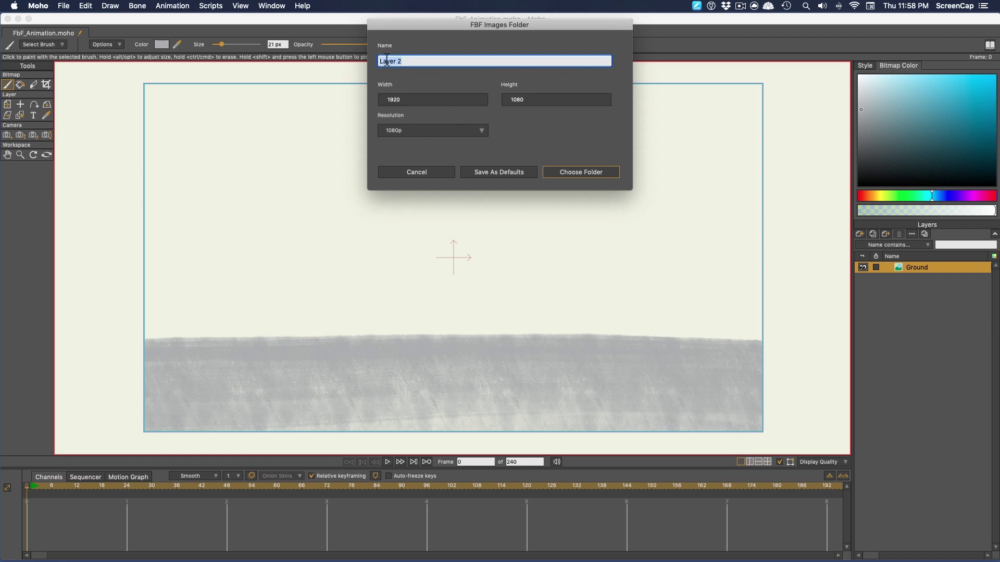
text(Ball)
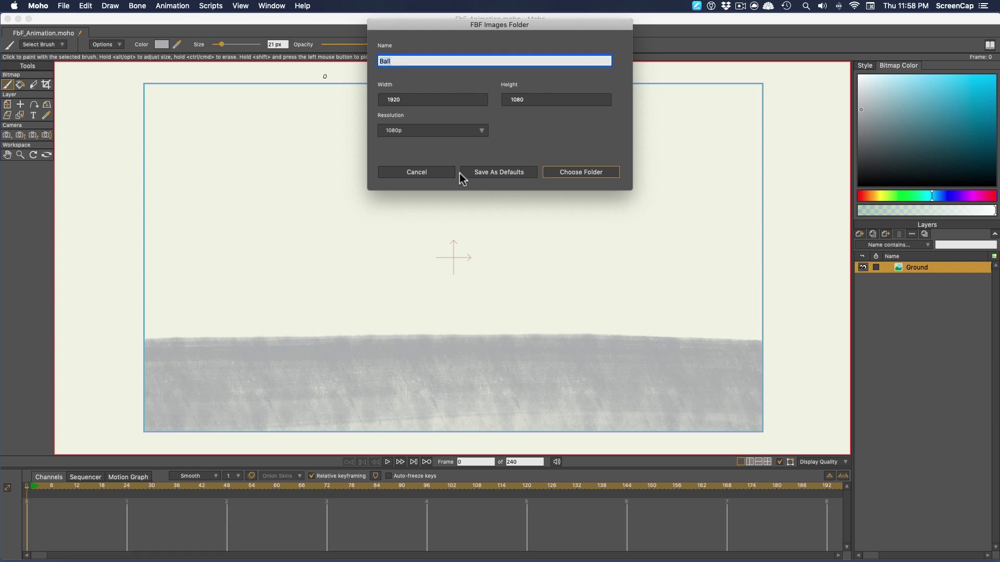
click(405, 100)
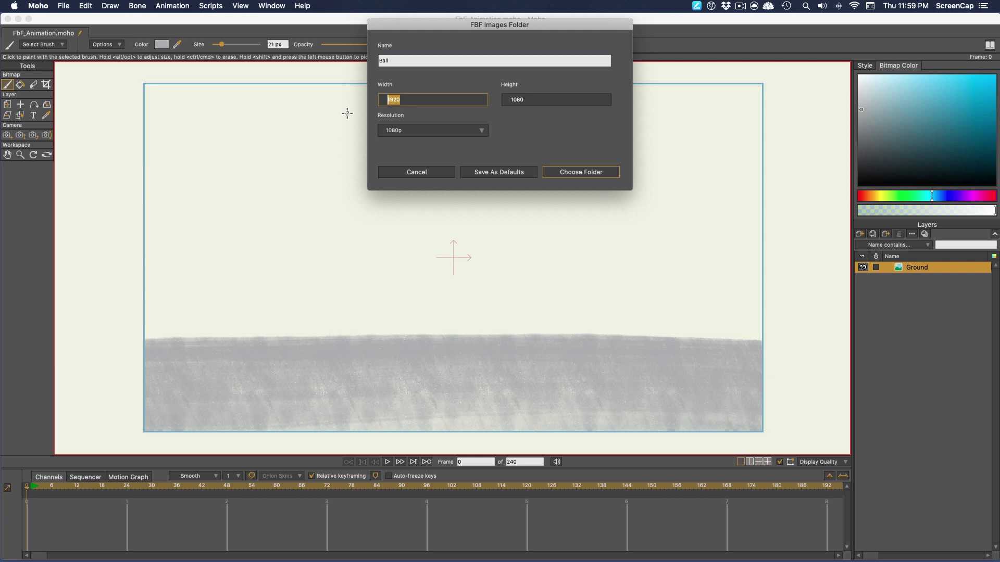
text(2800)
click(576, 104)
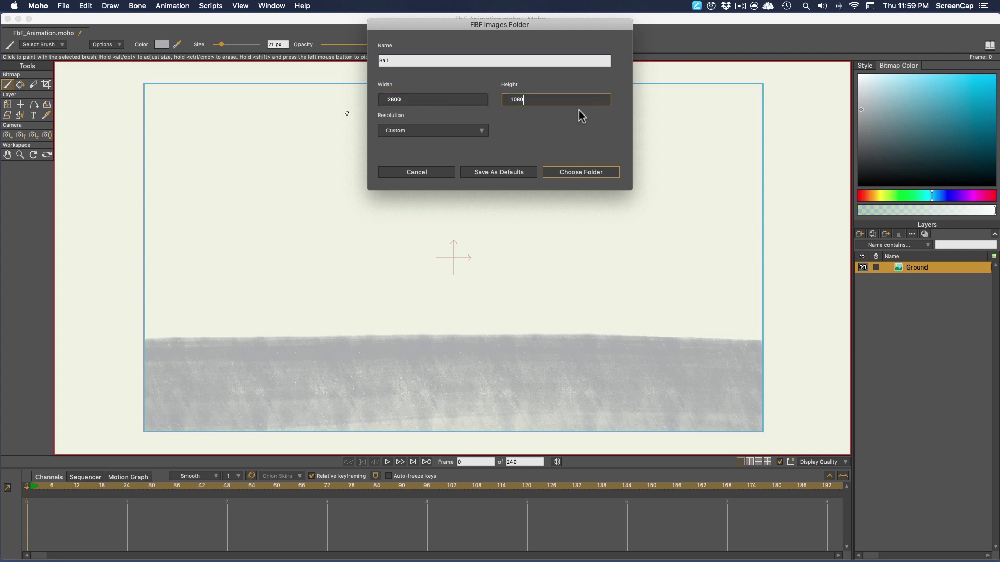
Create a folder named Ball_Frames inside Moho Projects as the Ball layer's image folder and expand the new layer.
click(577, 172)
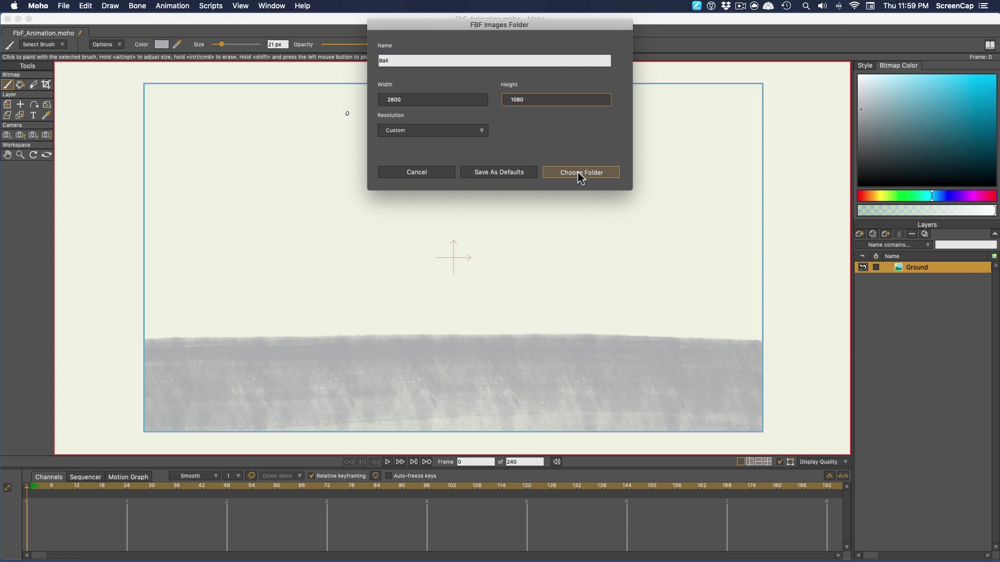
click(577, 171)
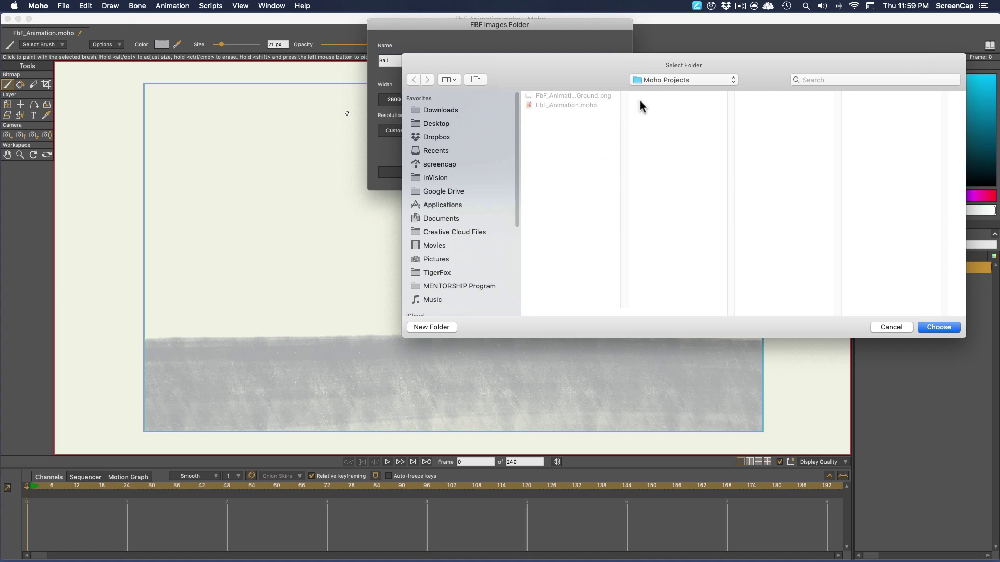
click(436, 327)
text(Ba)
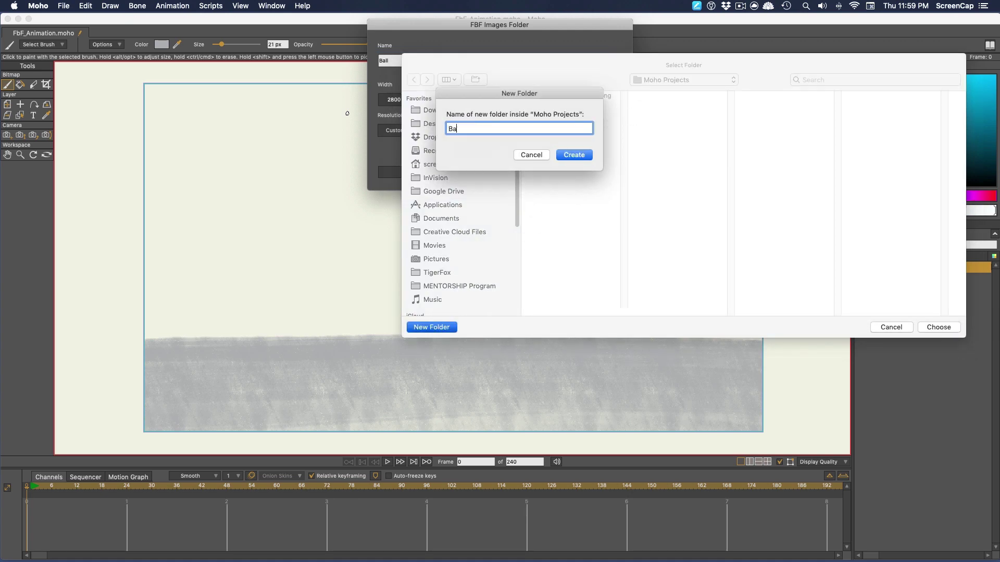
text(ll_Frames)
key(Return)
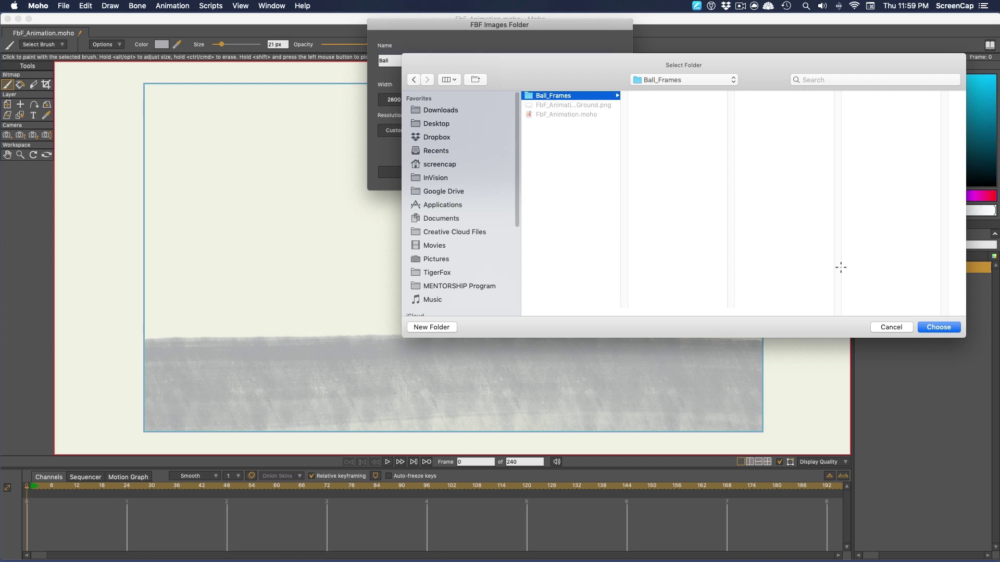
click(933, 325)
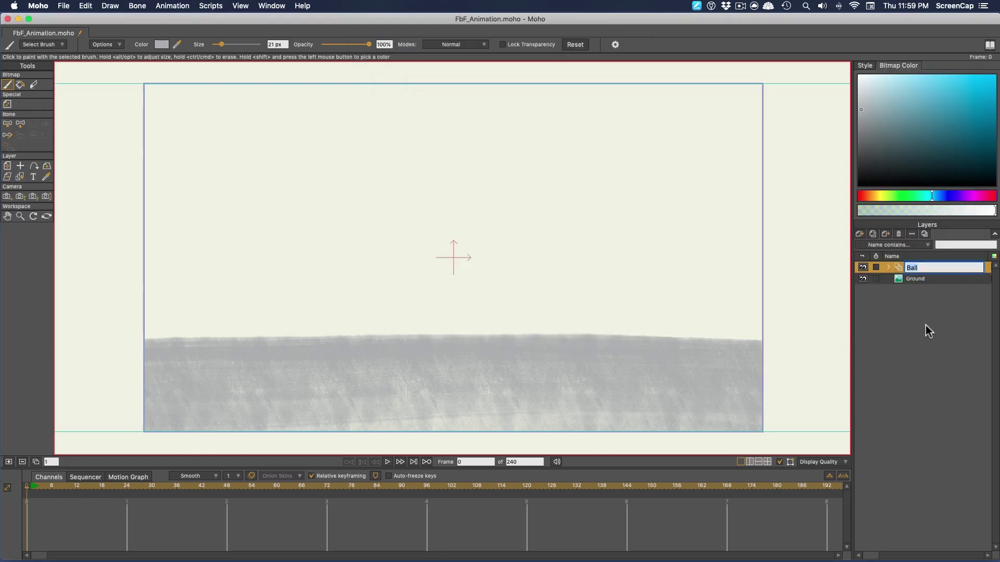
click(888, 267)
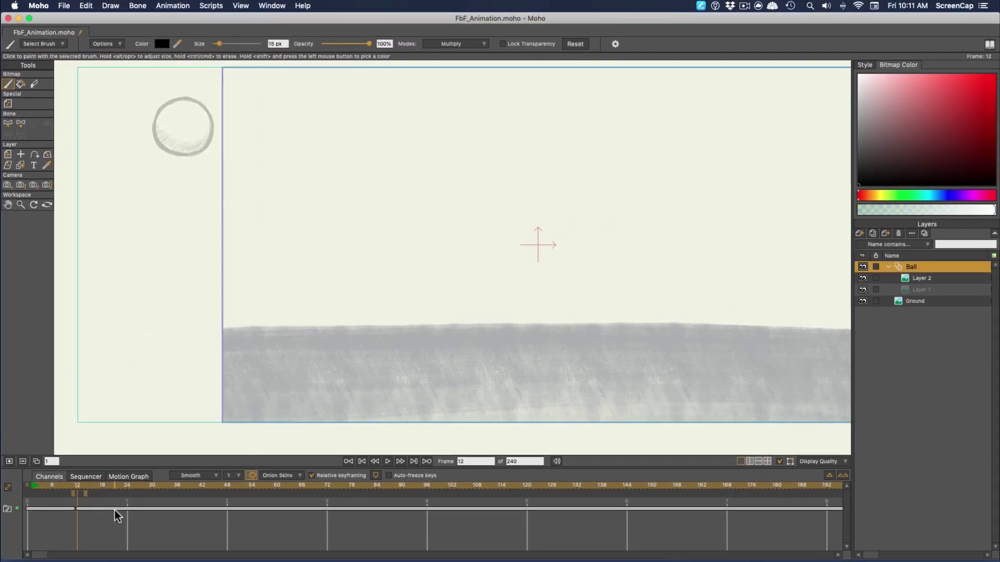
Try out additional onion skin markers on the frames before and after frame 12.
click(69, 494)
click(65, 494)
click(81, 495)
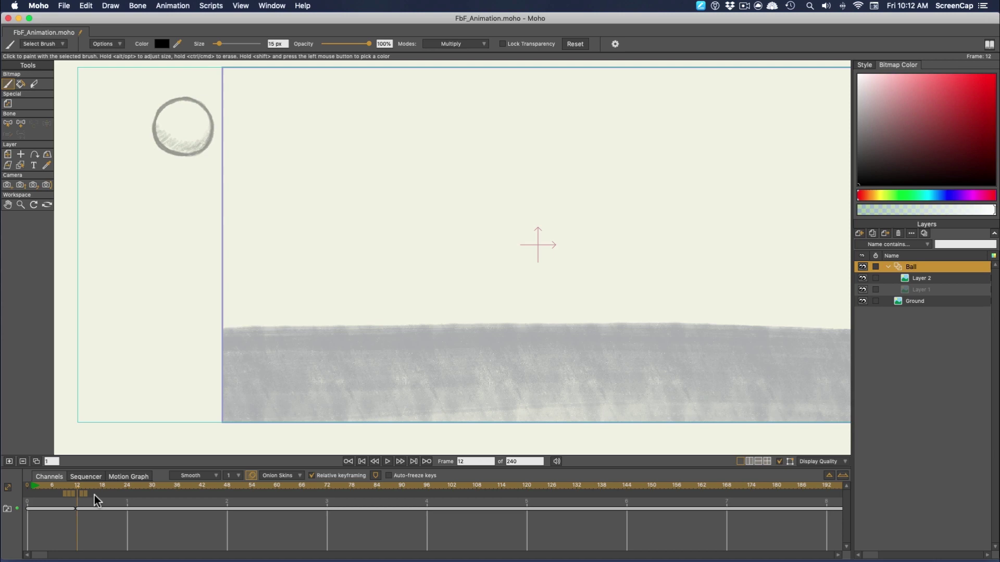
mouse_move(61, 495)
mouse_down()
mouse_move(148, 483)
mouse_move(78, 487)
mouse_up()
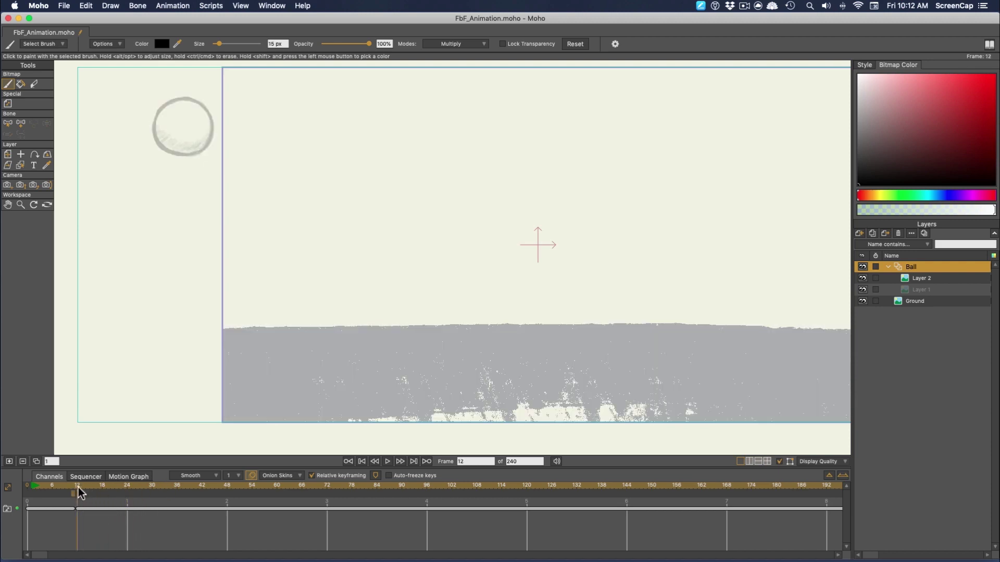
Turn off relative frames for the onion skins and remove the marker just after frame 12.
click(298, 477)
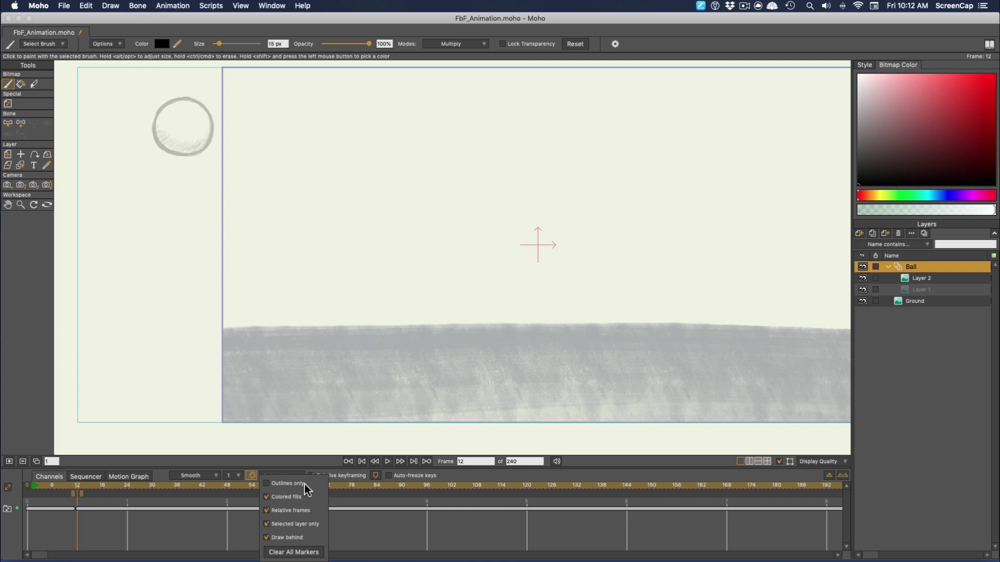
click(284, 511)
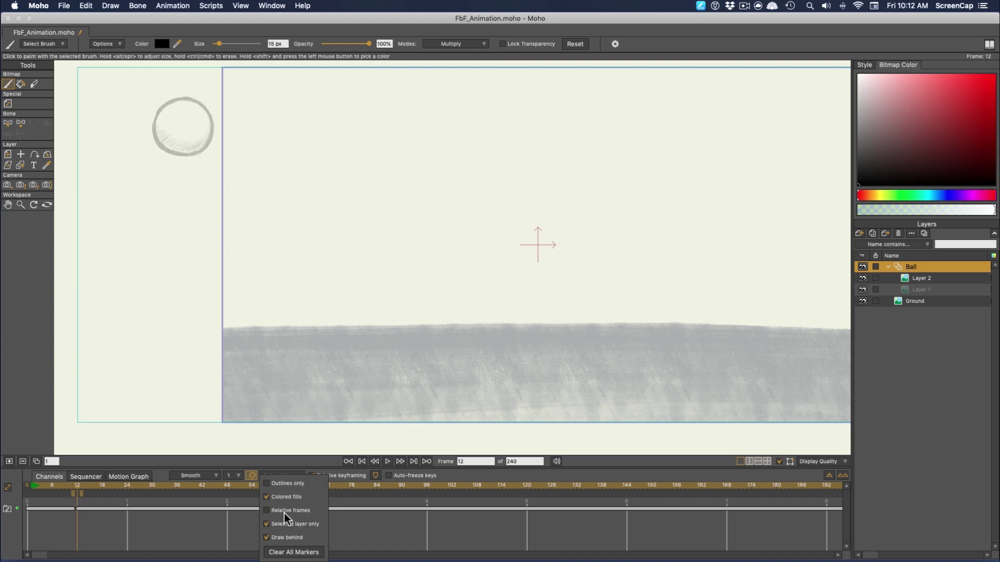
click(80, 485)
mouse_move(80, 485)
mouse_down()
mouse_move(154, 491)
mouse_move(78, 492)
mouse_up()
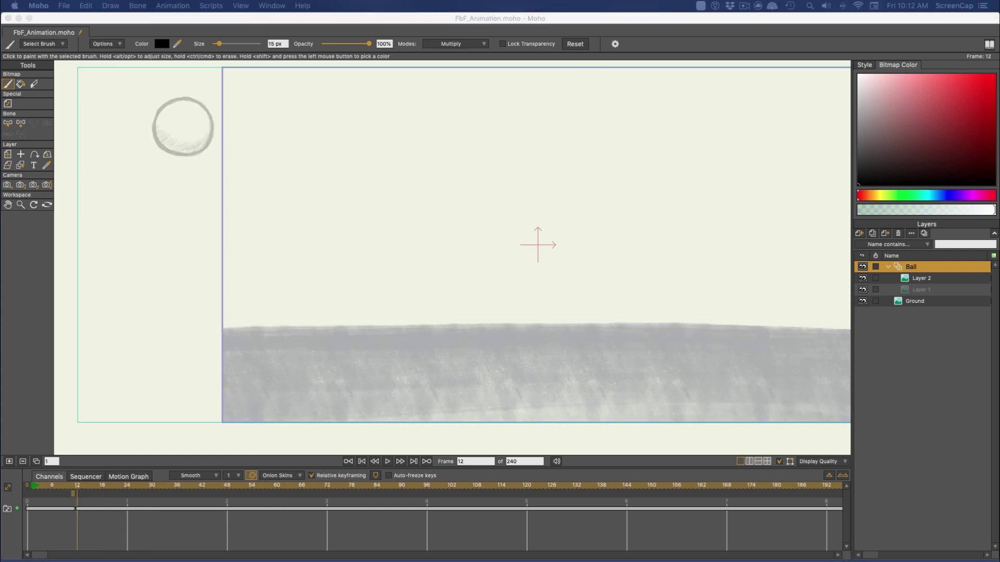
click(104, 486)
drag(104, 486, 118, 486)
click(8, 462)
key(super+z)
click(77, 486)
Draw a squashed, shaded ball touching the ground near the scene's left edge at frame 12 with an 11 px brush.
drag(219, 44, 217, 44)
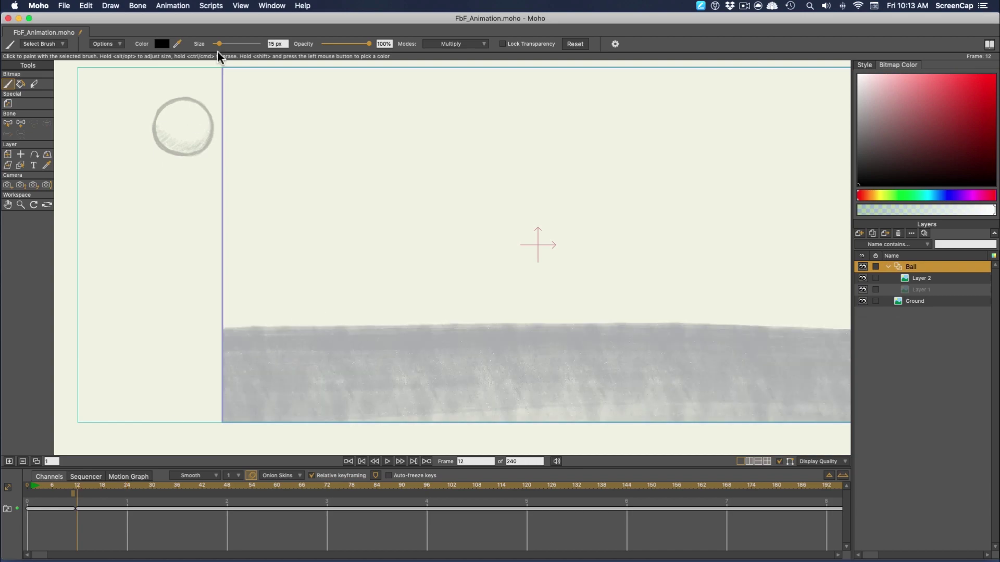
mouse_move(280, 349)
mouse_down()
mouse_move(296, 307)
mouse_move(267, 351)
mouse_up()
key(super+z)
scroll(204, 344, up, 5)
mouse_move(359, 285)
mouse_down()
mouse_move(440, 328)
mouse_move(342, 365)
mouse_move(393, 300)
mouse_up()
click(34, 84)
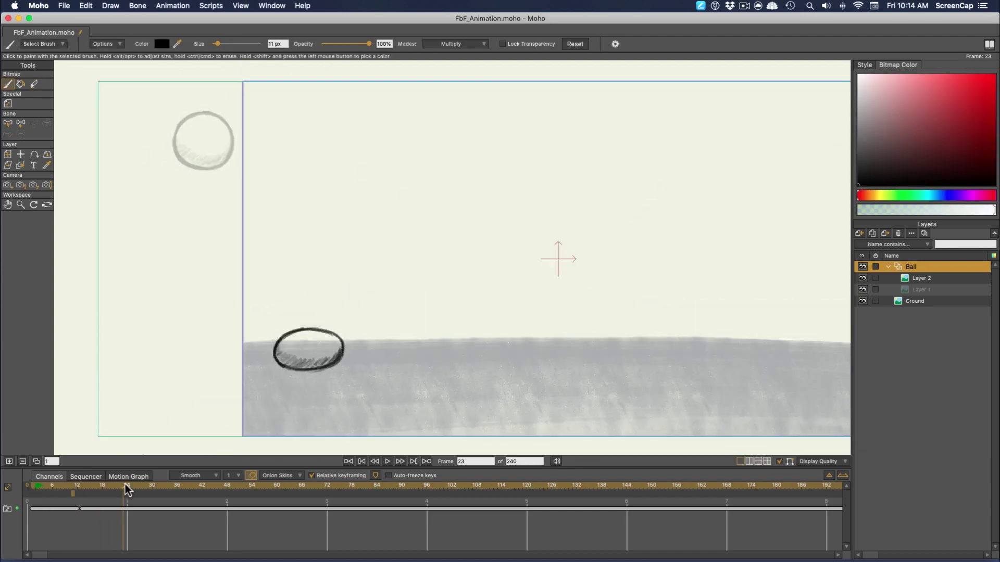
Draw the ball's next bounce poses on new frames, including round, shaded airborne balls at frames 22 and 34.
drag(403, 165, 440, 208)
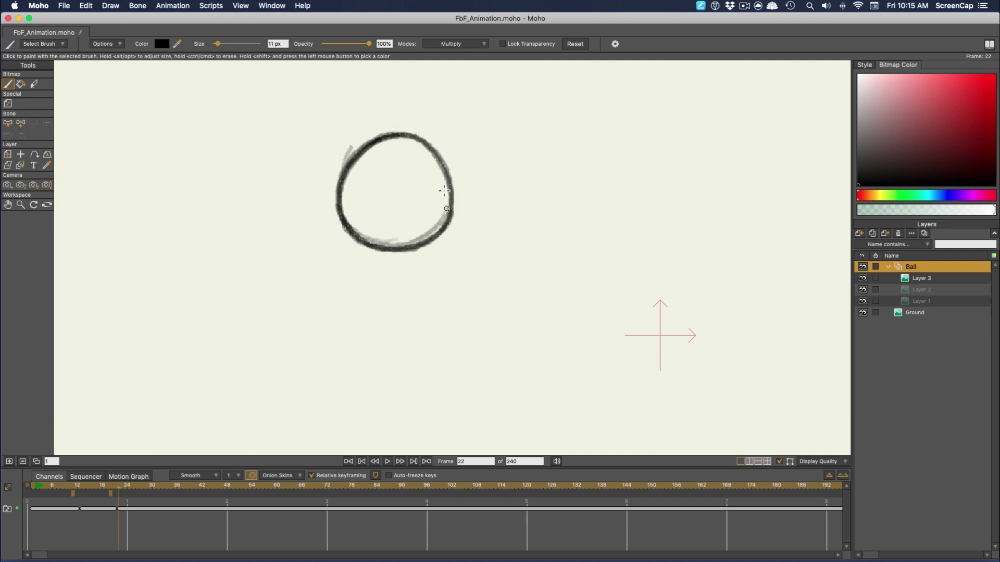
drag(365, 219, 427, 237)
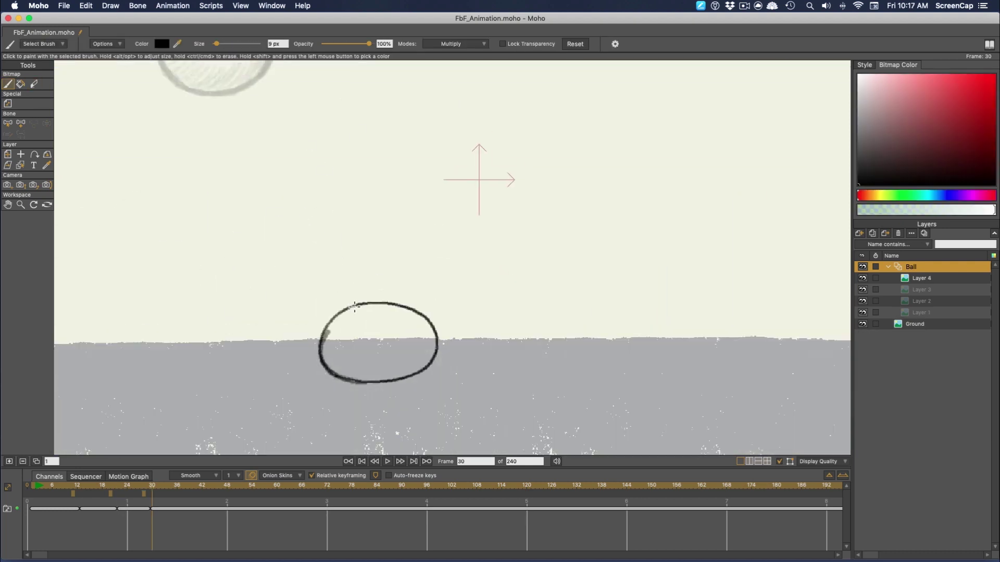
mouse_move(426, 391)
mouse_down()
mouse_move(338, 347)
mouse_move(316, 347)
mouse_up()
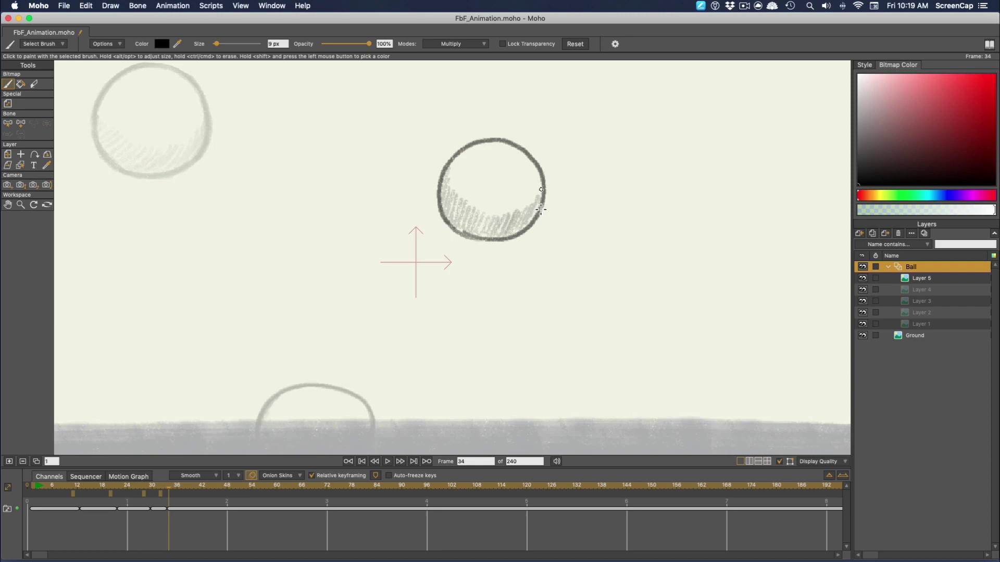
drag(464, 148, 508, 153)
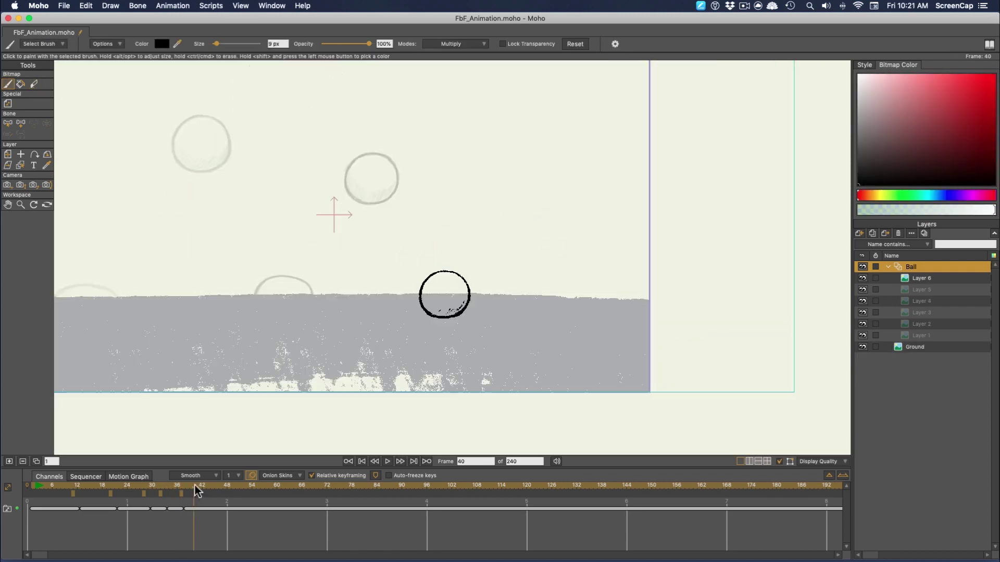
Continue the bounce path with a round, shaded airborne ball at frame 42 and its next landing pose.
click(194, 485)
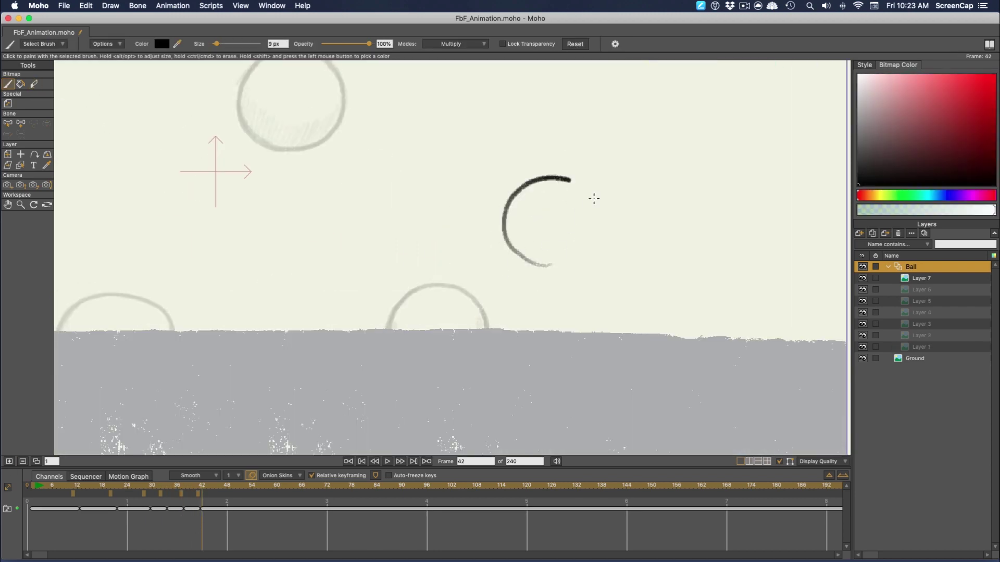
key(ctrl+z)
drag(540, 186, 536, 187)
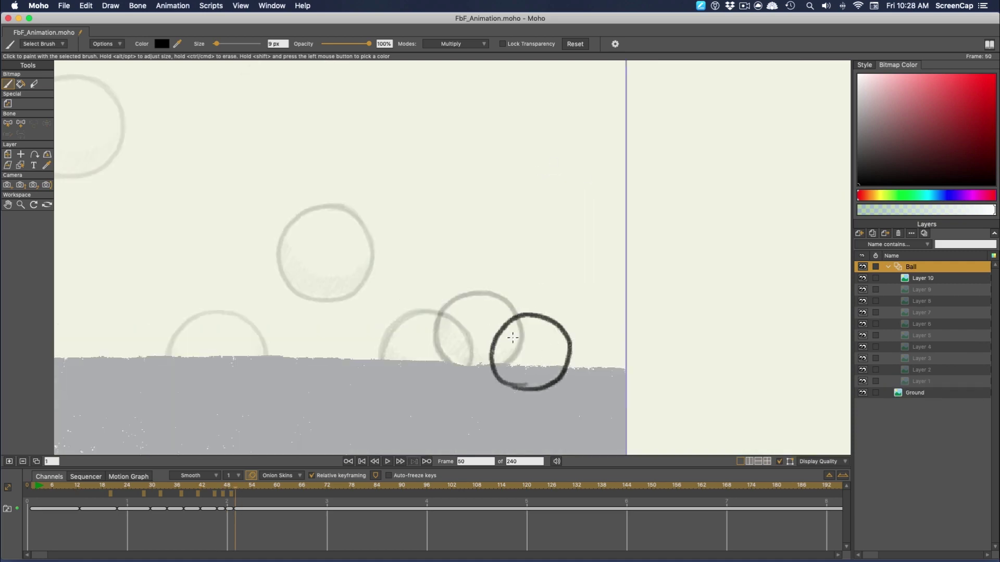
drag(513, 338, 540, 389)
Retime the final bounce drawings slightly earlier around frame 47 and move the onion skin marker at frame 45 to frame 44.
drag(39, 501, 224, 506)
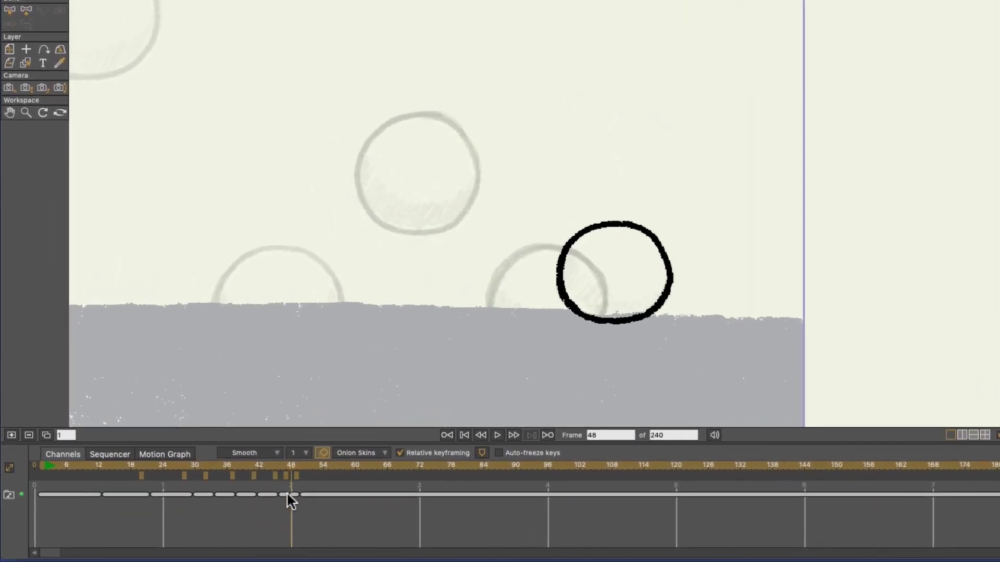
drag(287, 493, 283, 493)
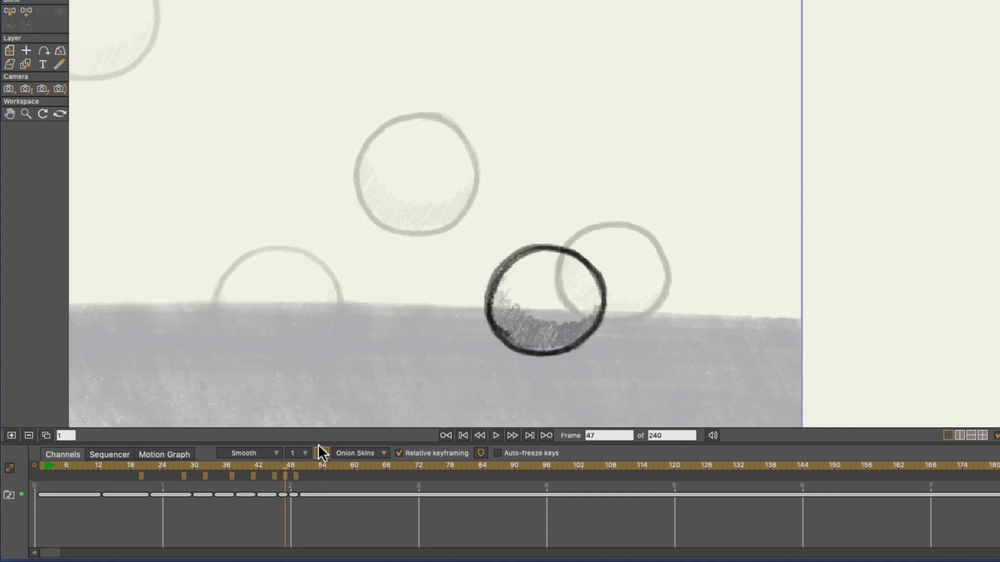
drag(273, 494, 269, 495)
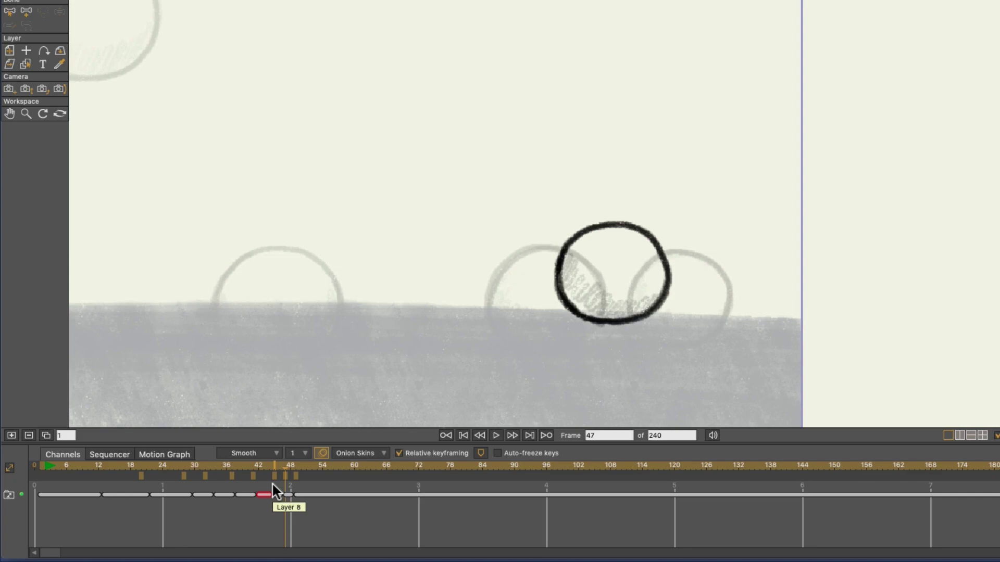
click(269, 476)
click(277, 478)
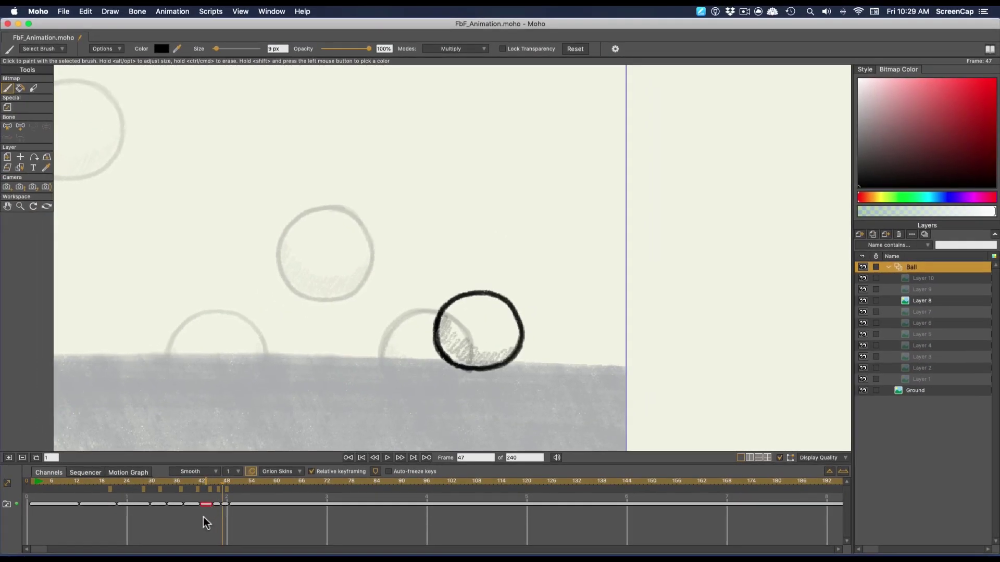
Clear the surplus onion skin markers and set one near frame 13 as a guide for the in-between drawing at frame 7.
click(262, 486)
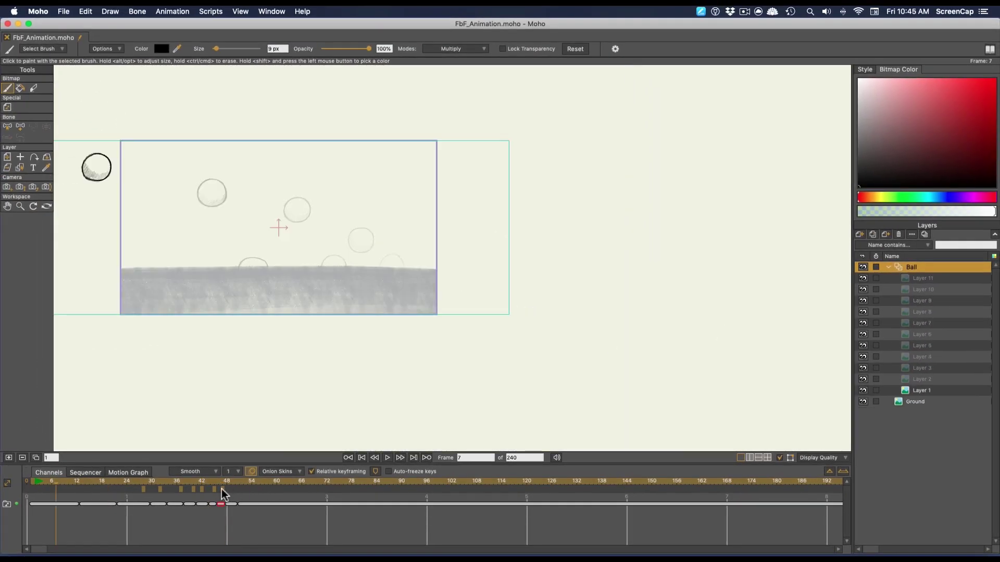
drag(222, 490, 186, 490)
click(268, 472)
click(251, 475)
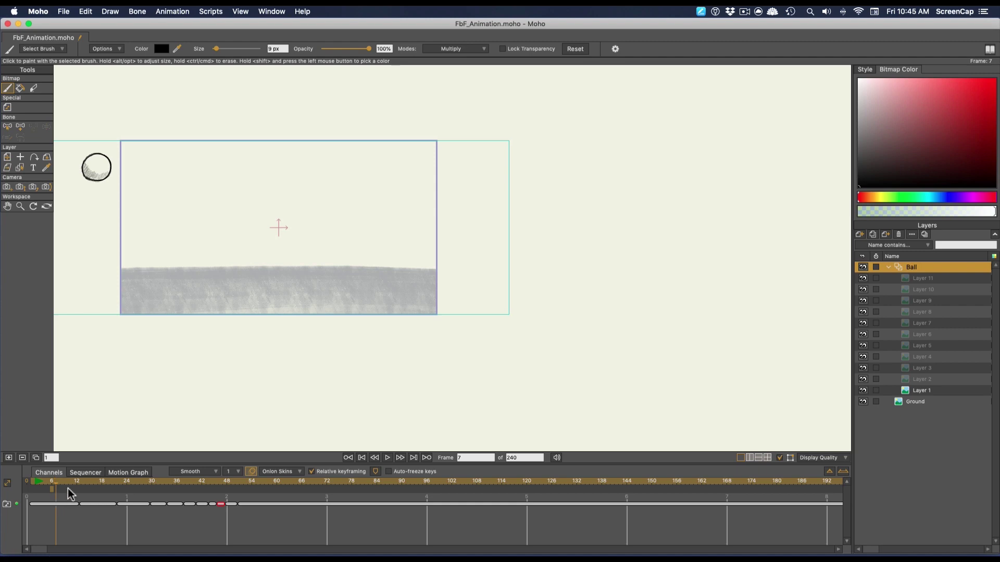
click(81, 491)
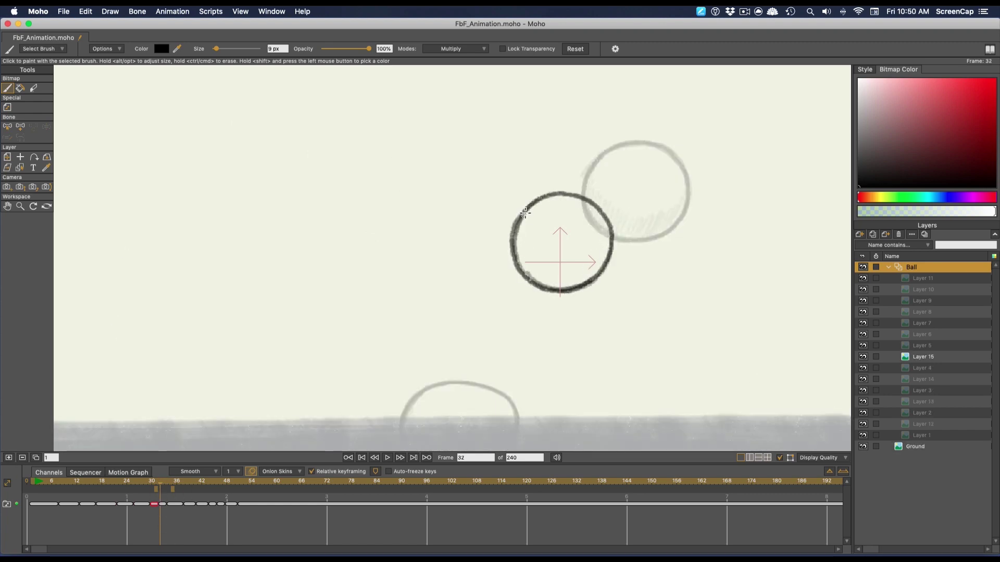
Draw round in-between balls at frames 32 and 36 with a 9 px brush, shading the lower part of the frame 36 ball.
drag(525, 212, 557, 282)
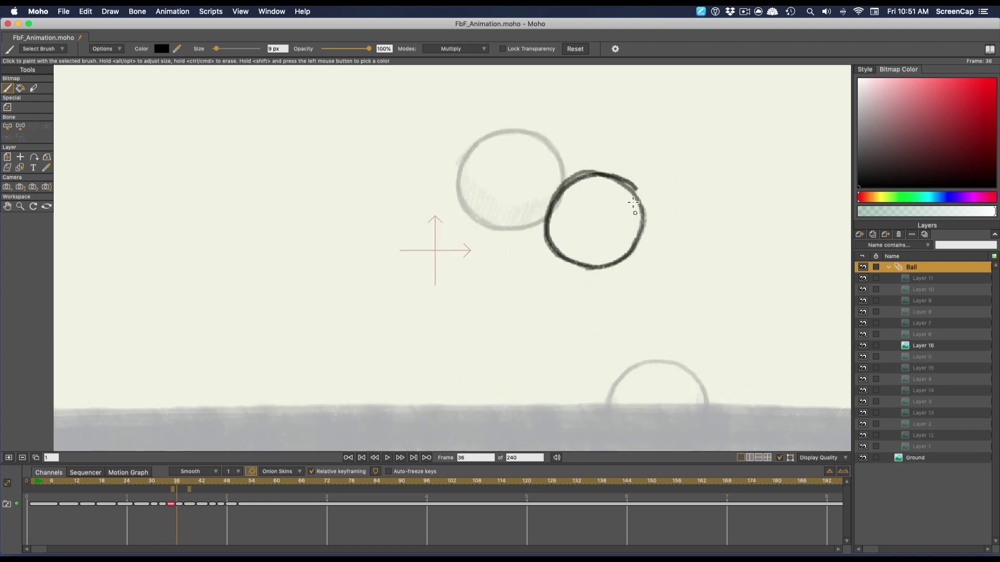
scroll(487, 277, up, 3)
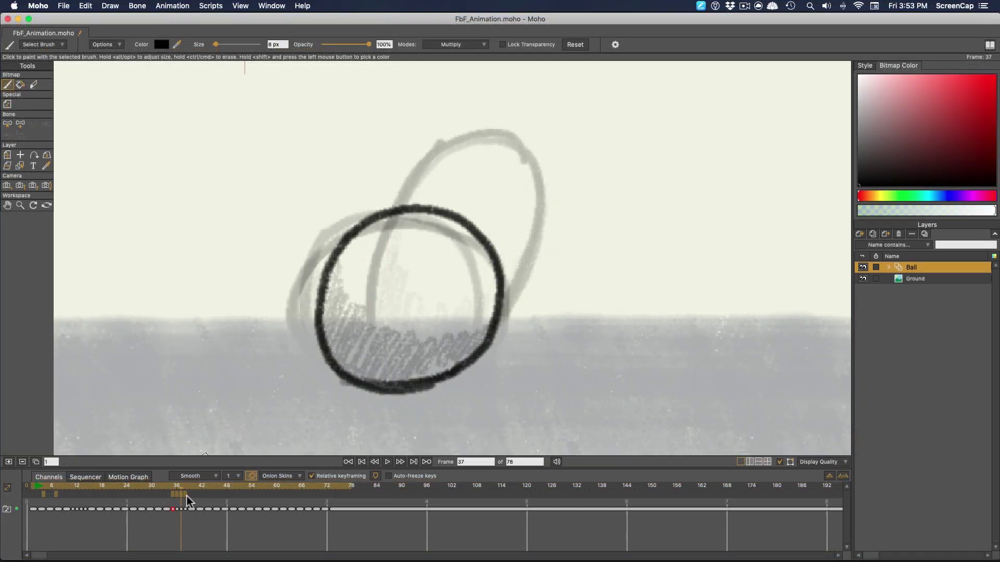
Play the bouncing ball animation from frame 1 with the whole scene in view to review its motion.
key(space)
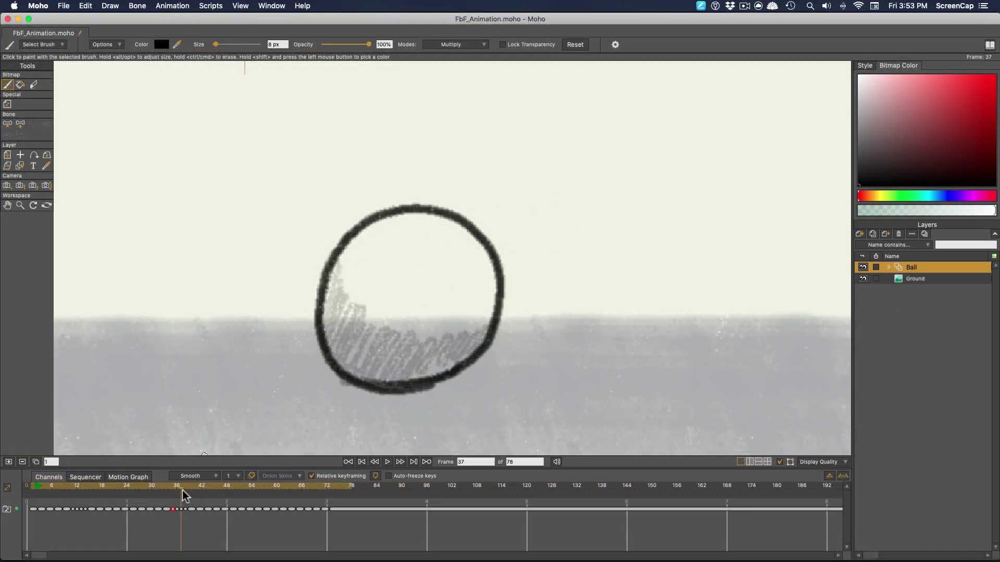
scroll(499, 269, down, 5)
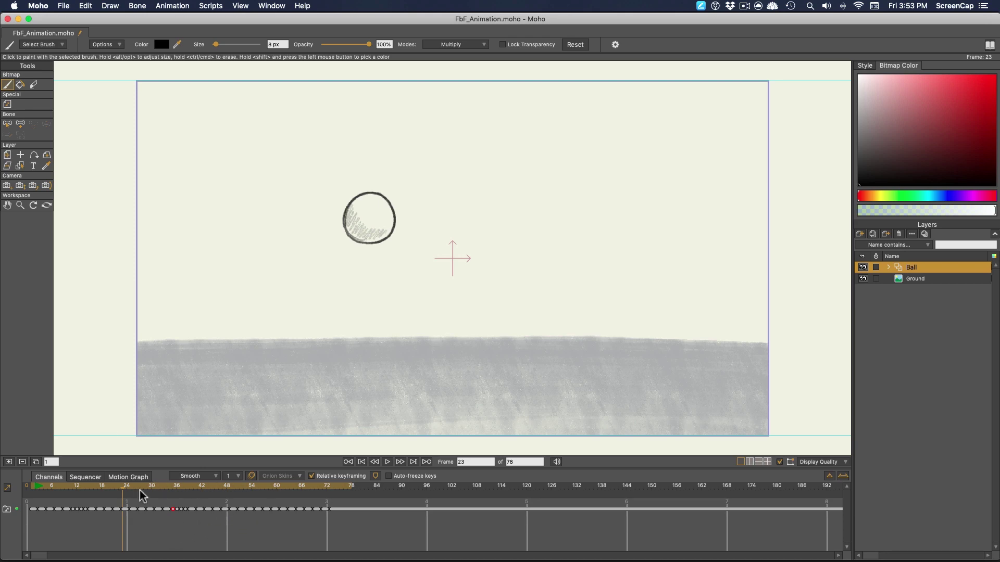
drag(139, 490, 29, 490)
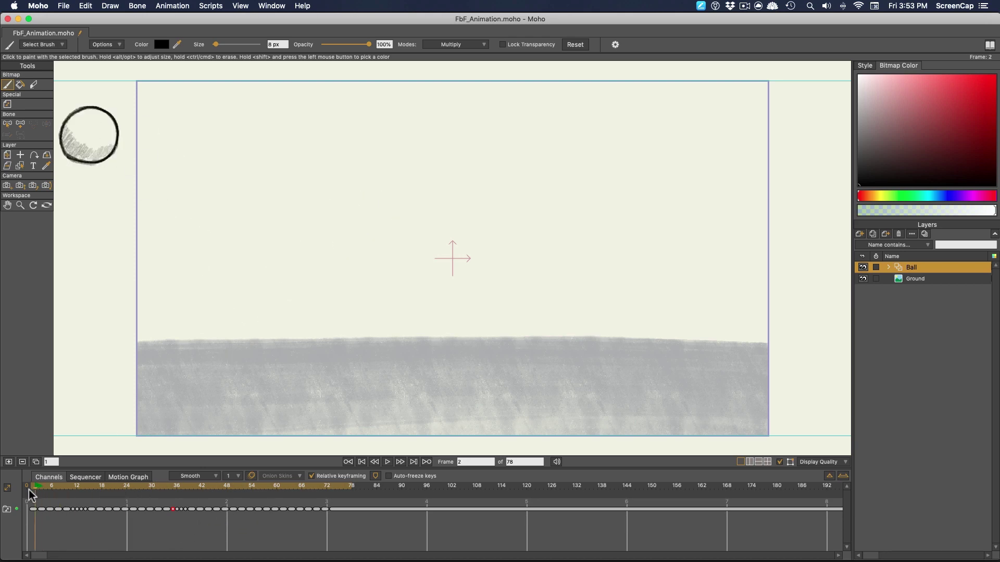
click(388, 462)
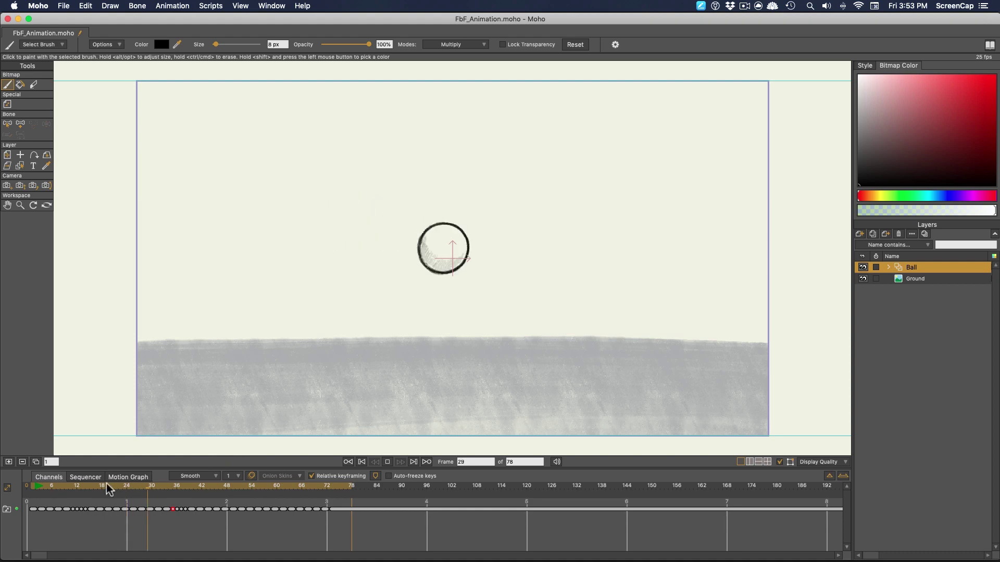
click(386, 462)
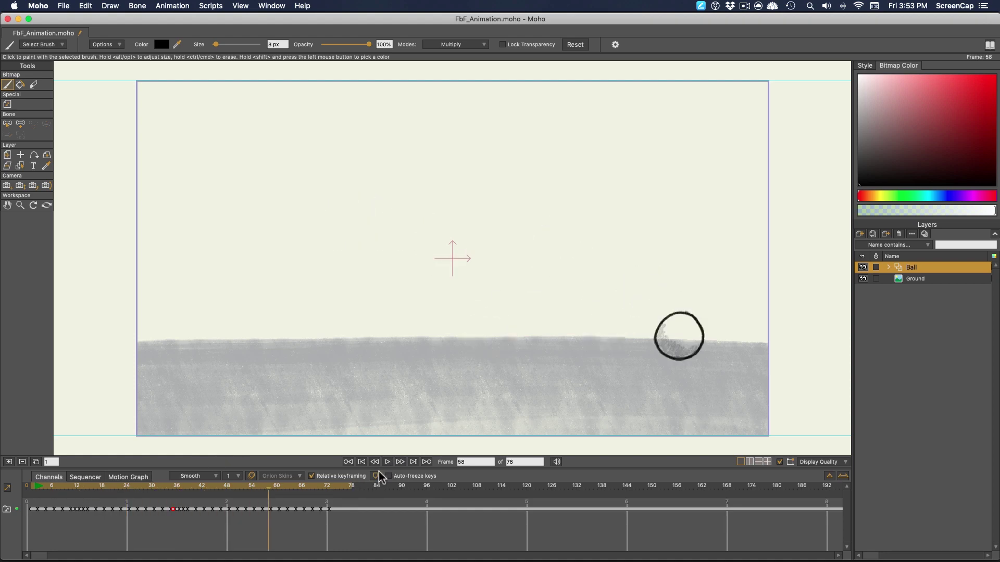
key(space)
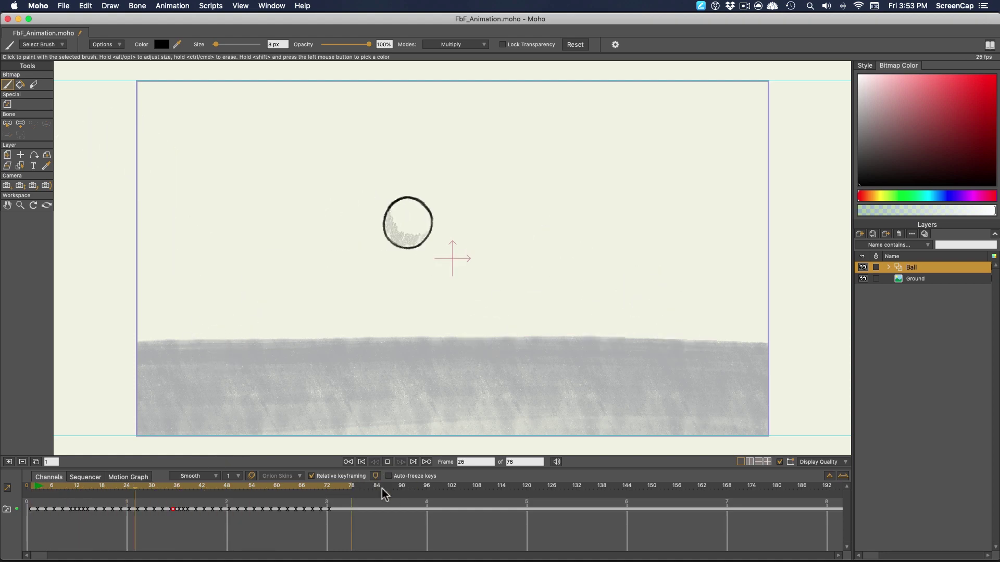